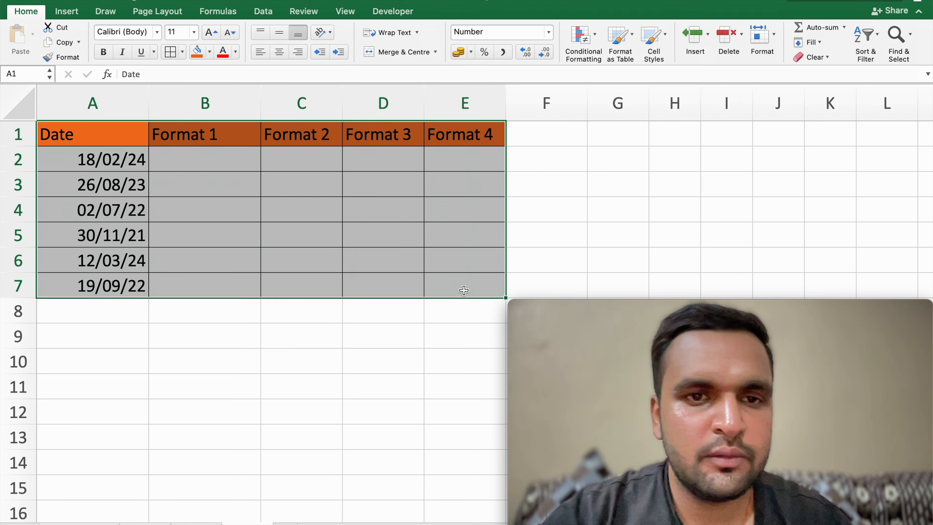
{"action": "left_click", "coordinate": [472, 286]}
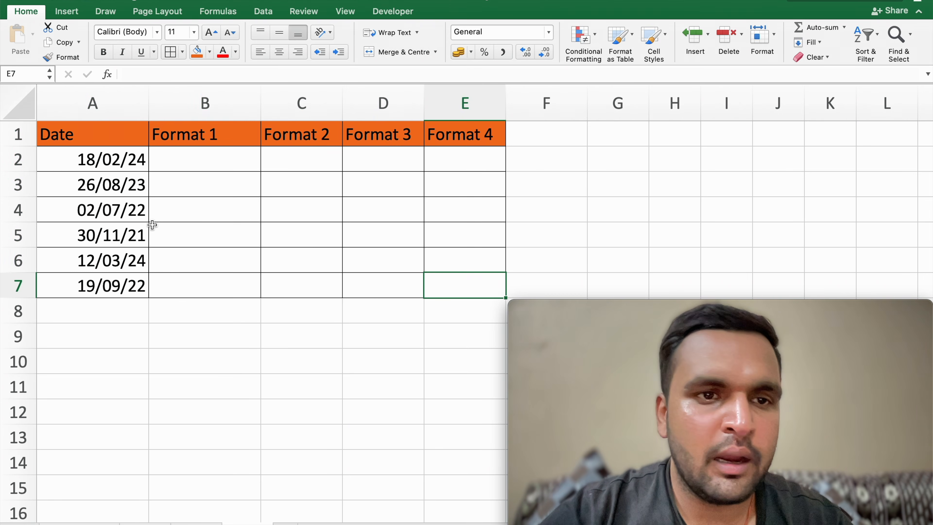
{"action": "left_click", "coordinate": [131, 160]}
{"action": "left_click_drag", "start_coordinate": [98, 152], "coordinate": [135, 291]}
{"action": "left_click_drag", "start_coordinate": [221, 165], "coordinate": [449, 282]}
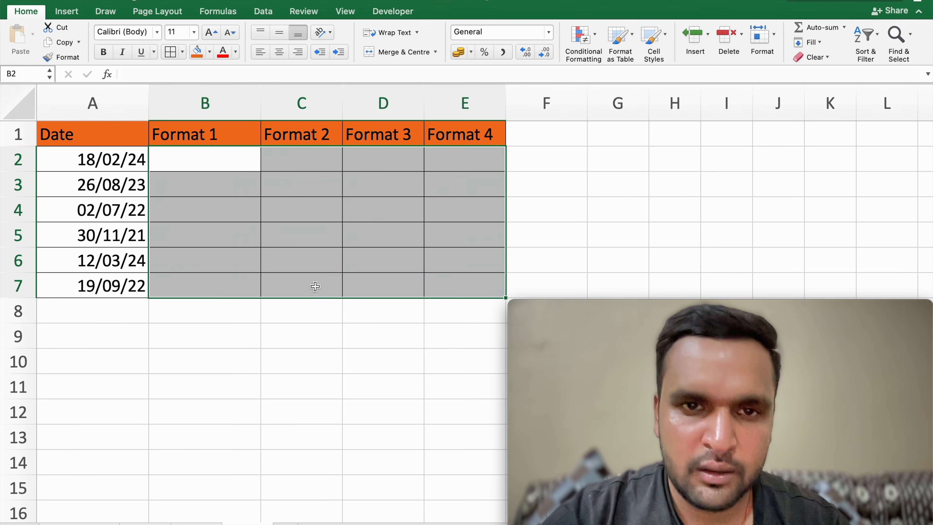
{"action": "left_click", "coordinate": [305, 273]}
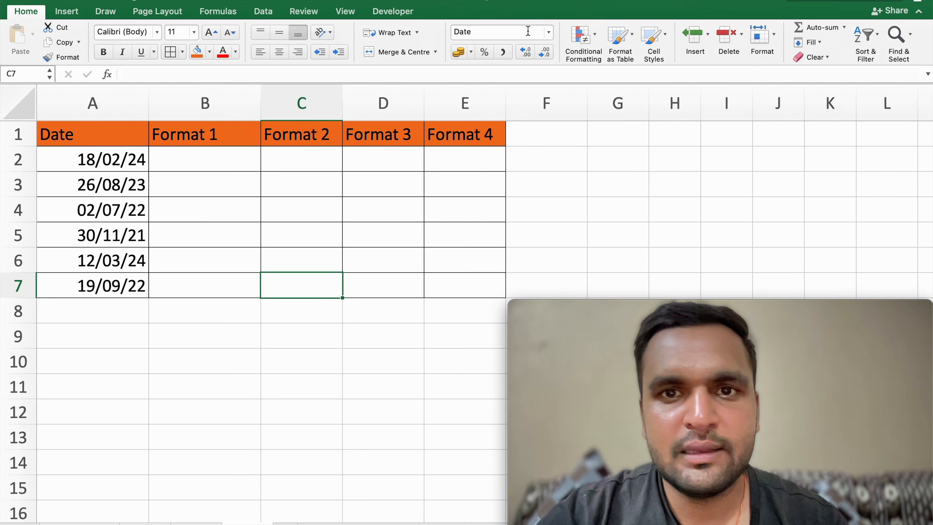
Step: Browse the Date types and the Custom format codes in the Format Cells dialog, and close it without applying anything
{"action": "left_click", "coordinate": [549, 32]}
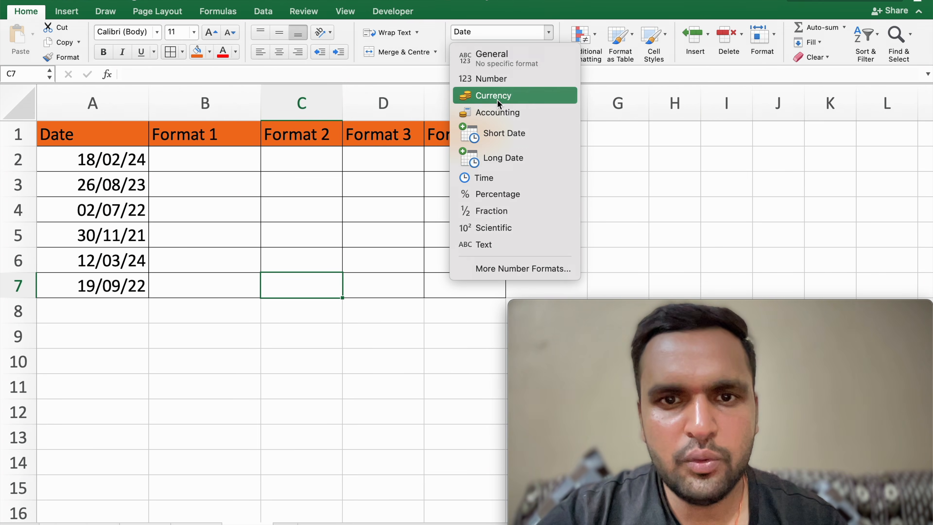
{"action": "left_click", "coordinate": [513, 272]}
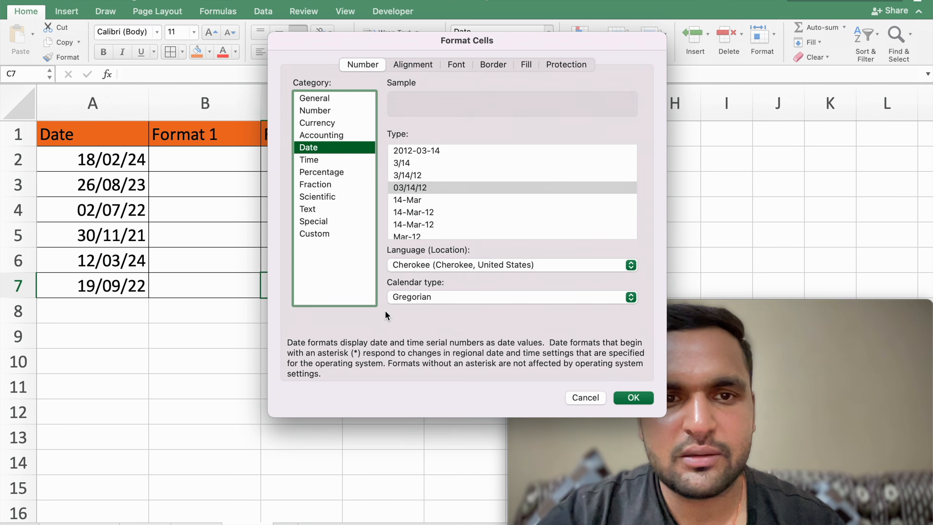
{"action": "scroll", "coordinate": [416, 220], "scroll_direction": "down", "scroll_amount": 8}
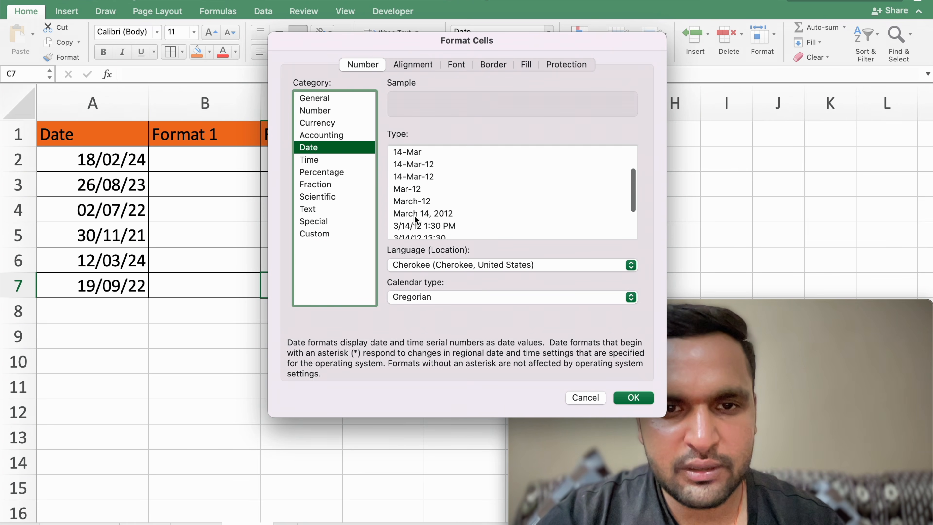
{"action": "scroll", "coordinate": [416, 221], "scroll_direction": "up", "scroll_amount": 8}
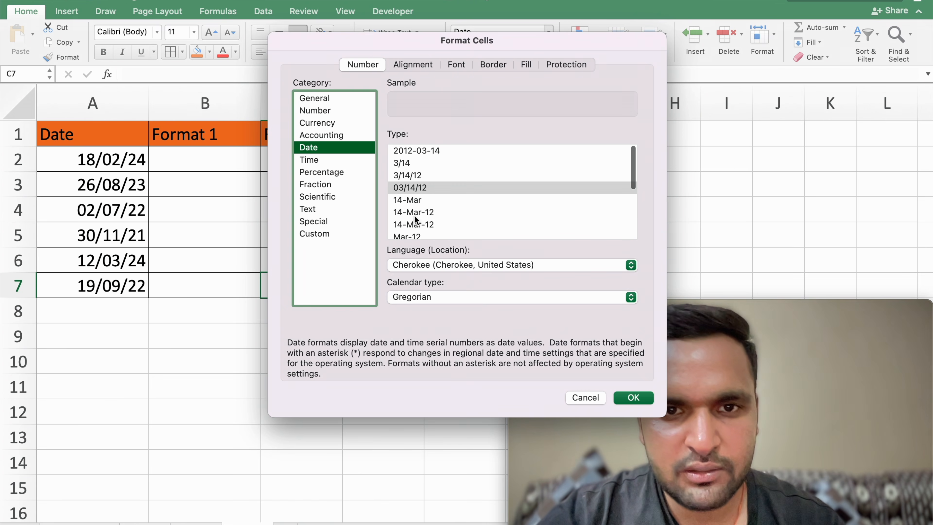
{"action": "scroll", "coordinate": [421, 217], "scroll_direction": "down", "scroll_amount": 8}
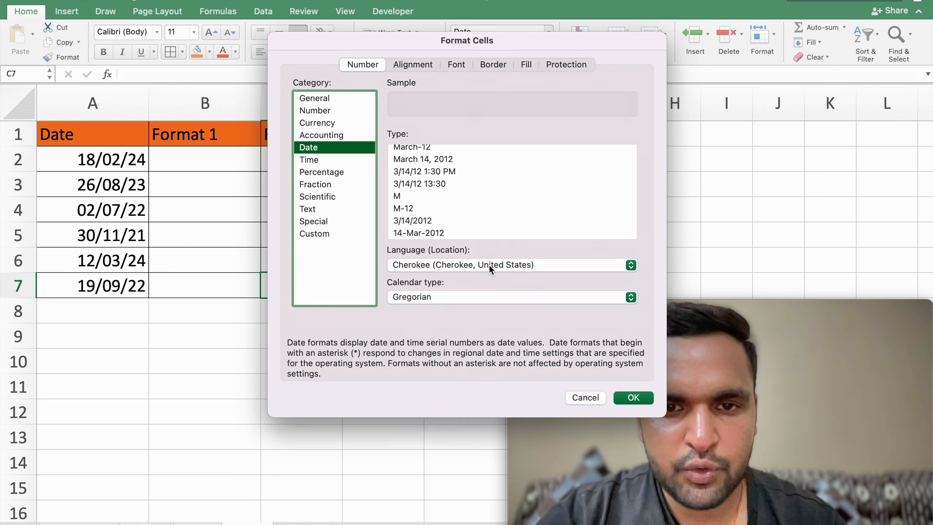
{"action": "left_click", "coordinate": [328, 235]}
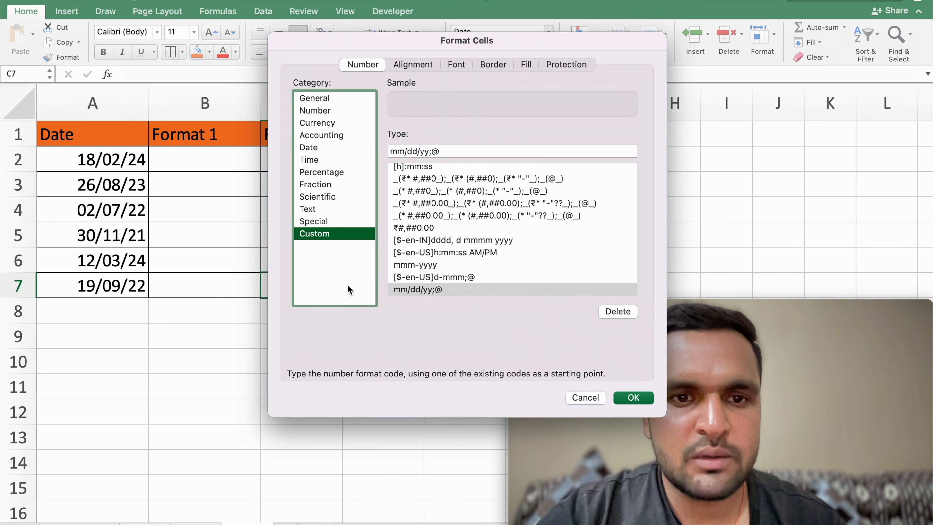
{"action": "scroll", "coordinate": [472, 249], "scroll_direction": "up", "scroll_amount": 5}
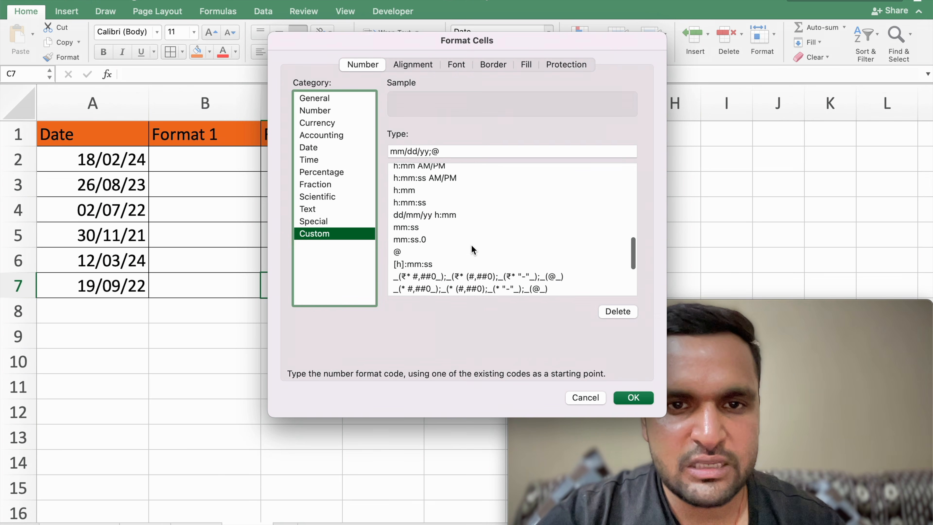
{"action": "scroll", "coordinate": [471, 244], "scroll_direction": "up", "scroll_amount": 3}
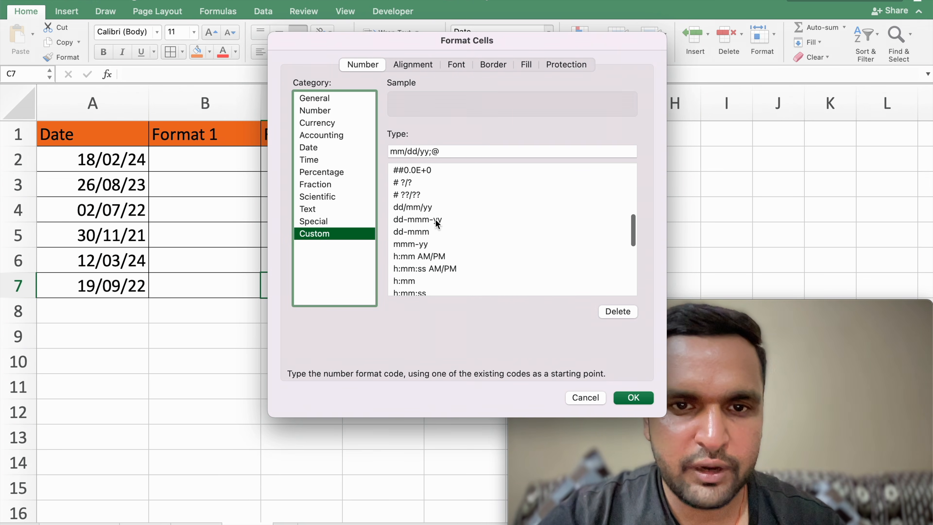
{"action": "scroll", "coordinate": [425, 282], "scroll_direction": "down", "scroll_amount": 5}
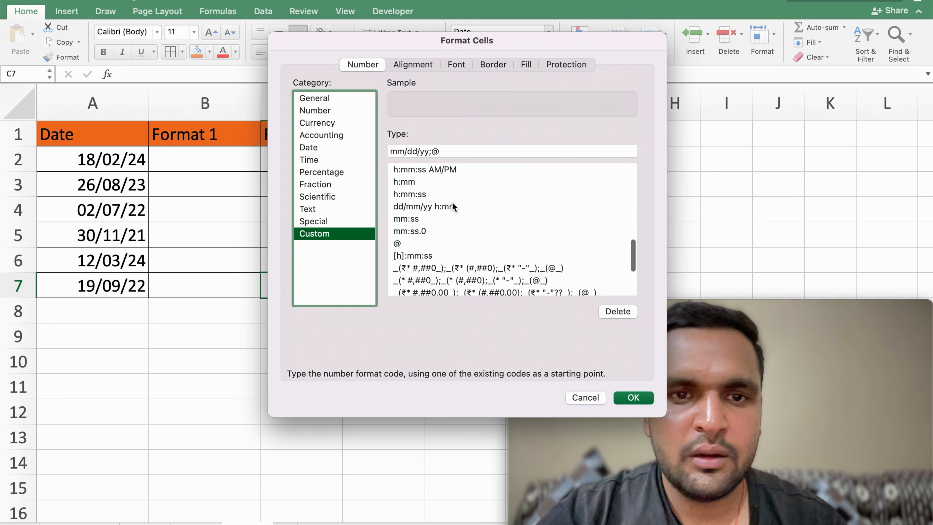
{"action": "scroll", "coordinate": [455, 206], "scroll_direction": "up", "scroll_amount": 2}
{"action": "scroll", "coordinate": [455, 206], "scroll_direction": "up", "scroll_amount": 3}
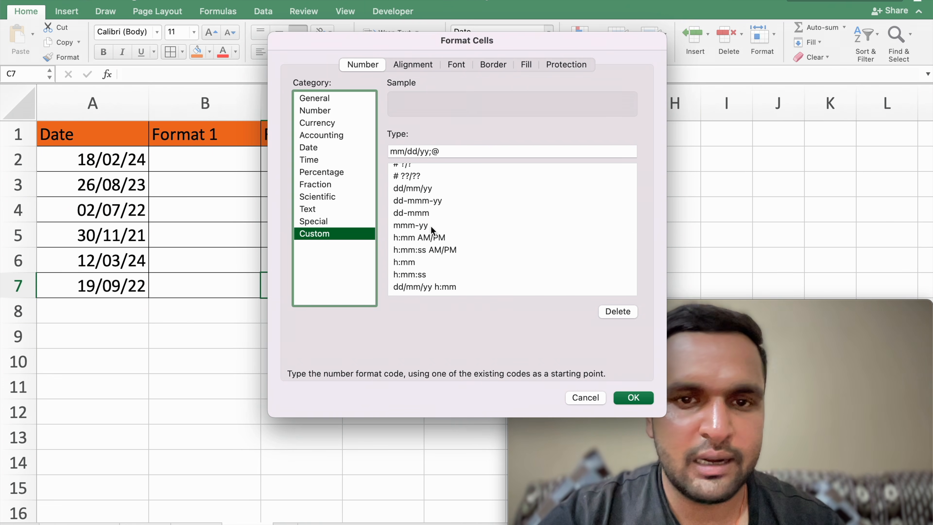
{"action": "left_click", "coordinate": [584, 398]}
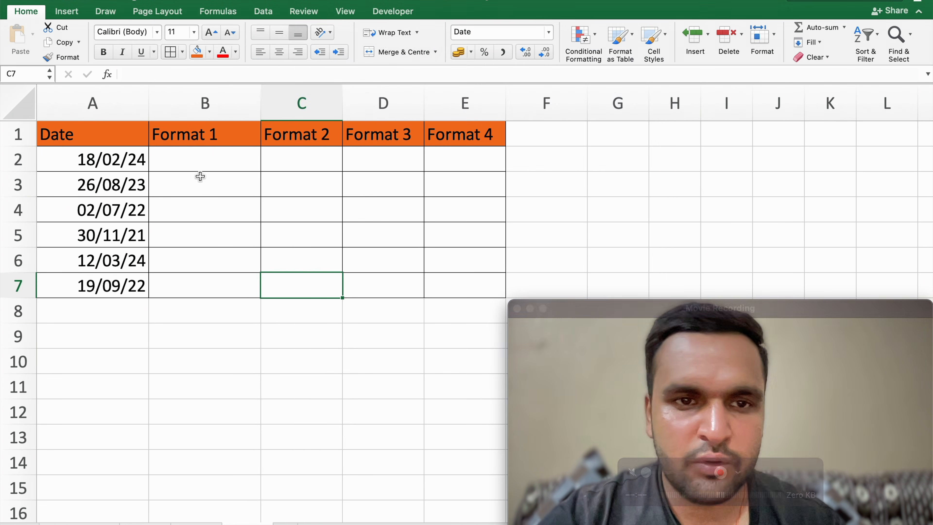
Step: Fill the dates from A2:A7 across the Format 1 to Format 4 columns, B2:E7
{"action": "double_click", "coordinate": [119, 159]}
{"action": "left_click", "coordinate": [200, 247]}
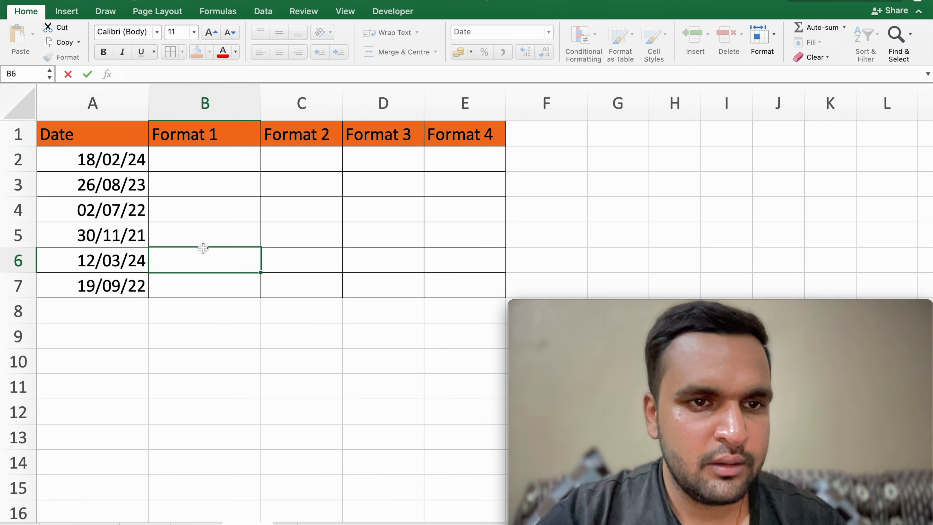
{"action": "left_click_drag", "start_coordinate": [111, 159], "coordinate": [484, 293]}
{"action": "left_click", "coordinate": [285, 346]}
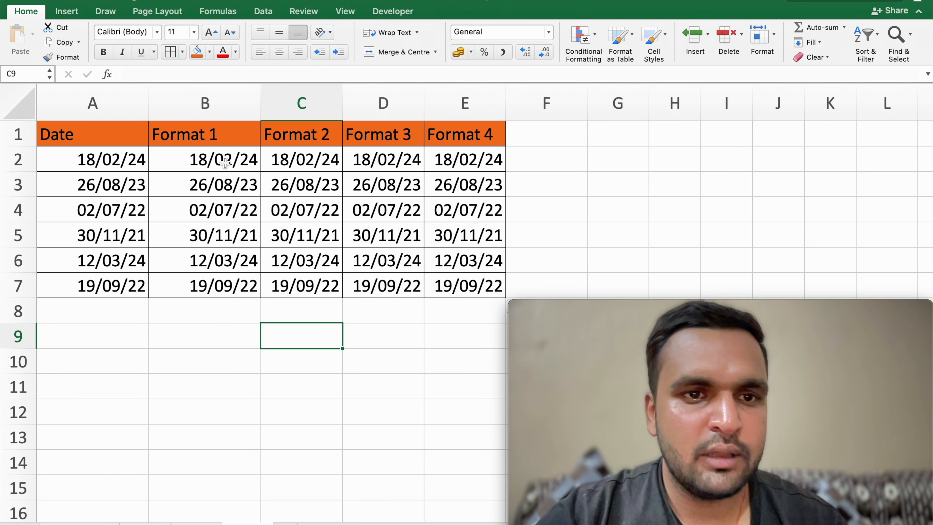
Step: Apply the long date type "*Wednesday, 14 March 2012" to the Format 1 dates in B2:B7
{"action": "left_click_drag", "start_coordinate": [226, 162], "coordinate": [220, 285]}
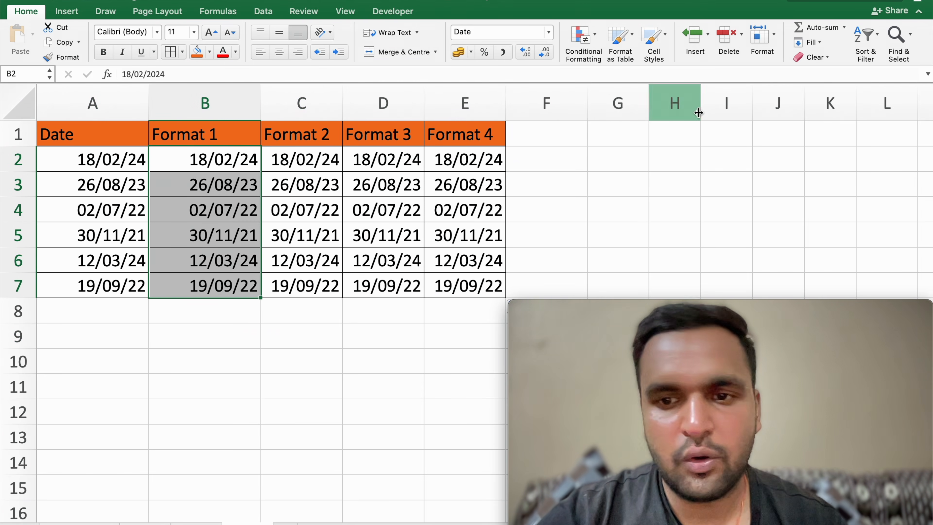
{"action": "left_click", "coordinate": [548, 32]}
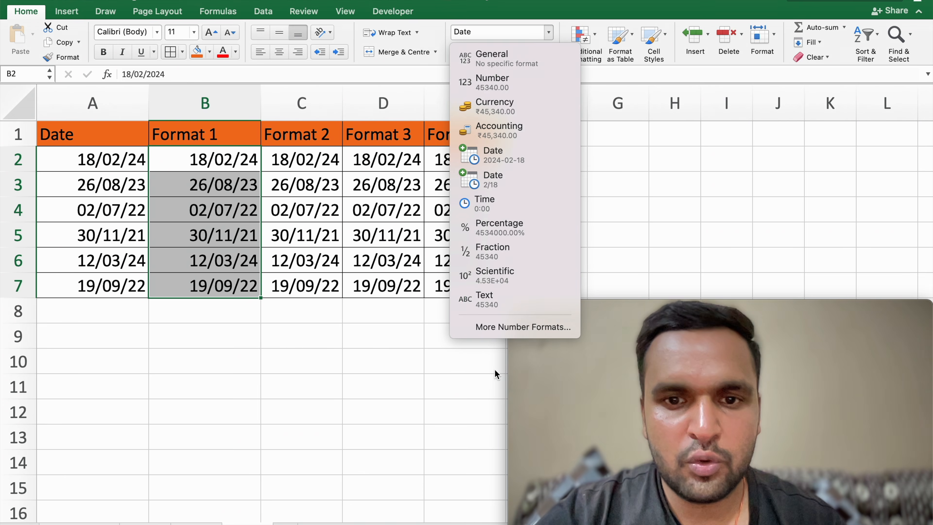
{"action": "left_click", "coordinate": [498, 328]}
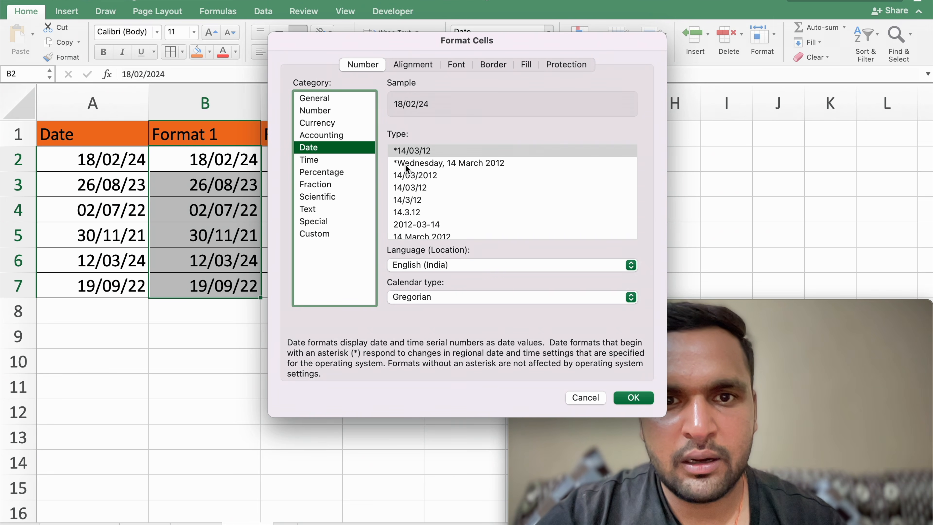
{"action": "left_click", "coordinate": [458, 165]}
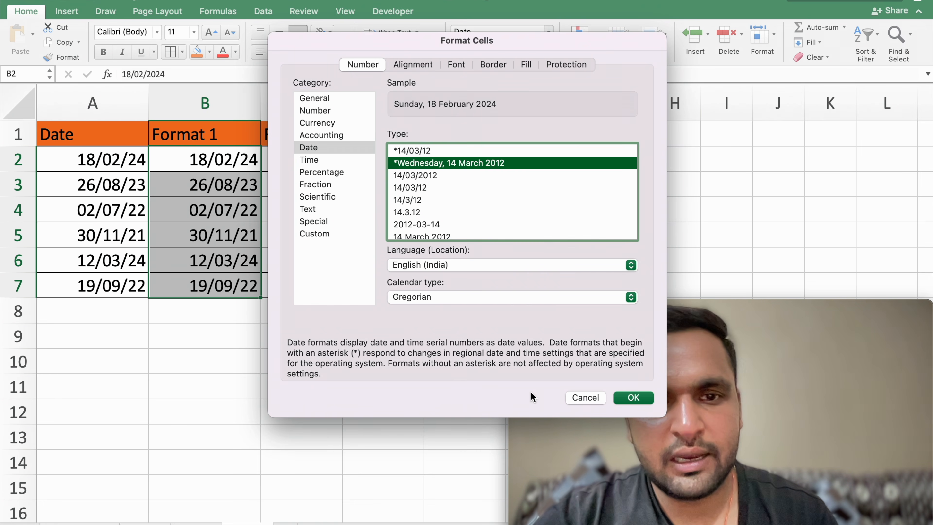
{"action": "left_click", "coordinate": [632, 398]}
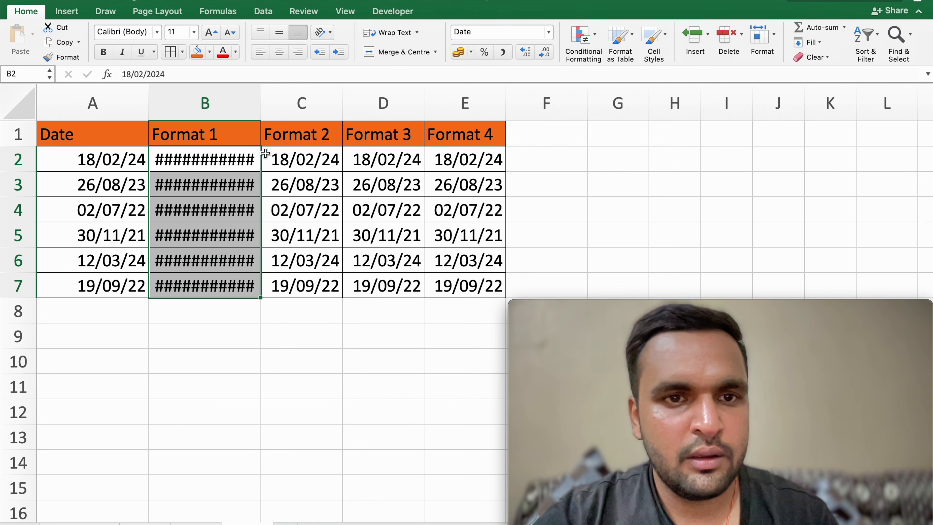
Step: Auto-fit the width of all the sheet's columns to their contents
{"action": "left_click_drag", "start_coordinate": [204, 158], "coordinate": [224, 283]}
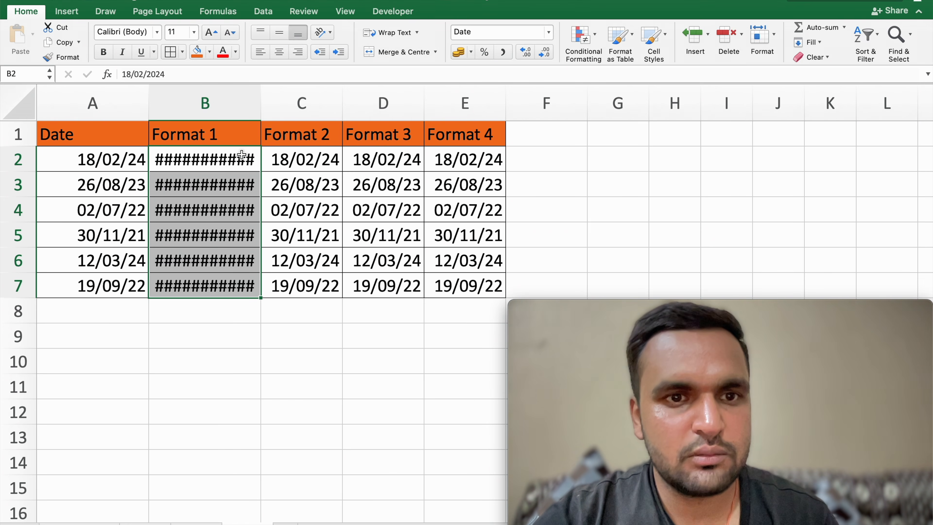
{"action": "left_click", "coordinate": [256, 98]}
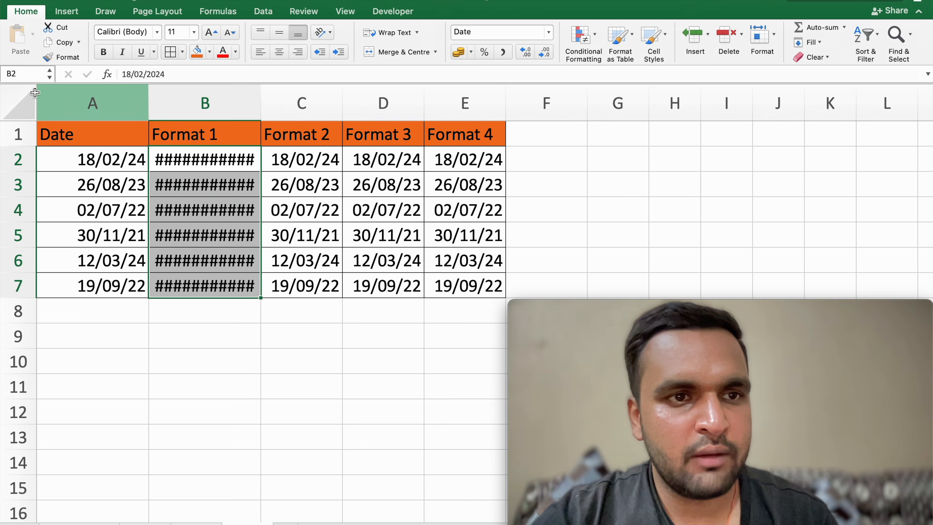
{"action": "left_click", "coordinate": [30, 98]}
{"action": "double_click", "coordinate": [257, 104]}
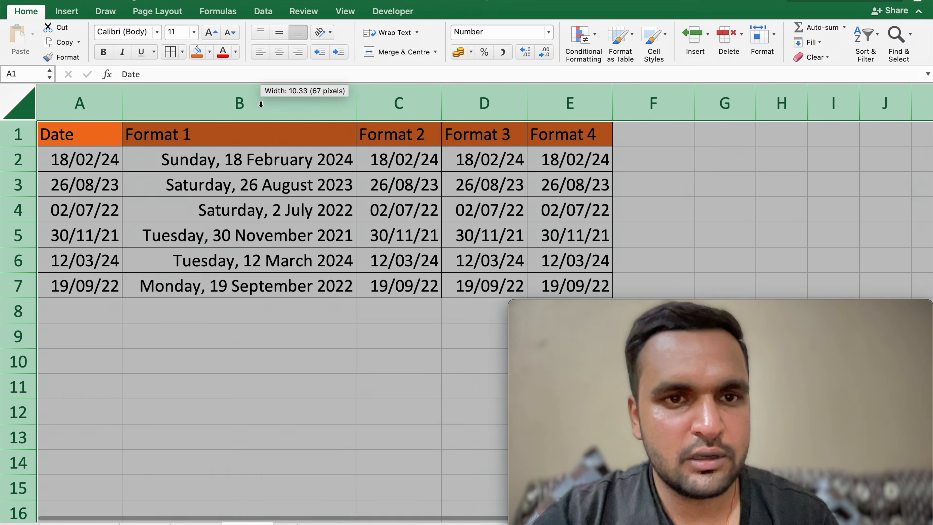
{"action": "left_click", "coordinate": [306, 291]}
{"action": "mouse_move", "coordinate": [201, 164]}
{"action": "left_mouse_down"}
{"action": "mouse_move", "coordinate": [290, 313]}
{"action": "mouse_move", "coordinate": [290, 288]}
{"action": "left_mouse_up"}
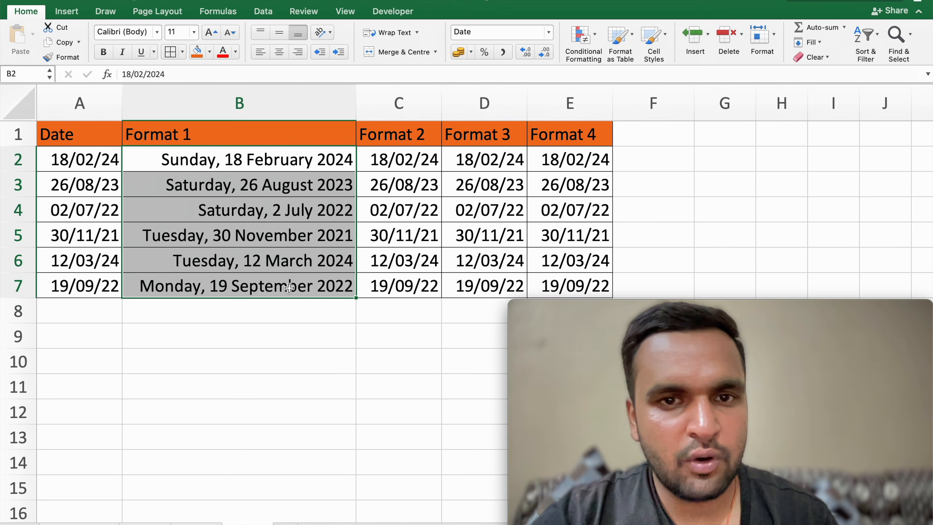
Step: Apply the custom number format mmm-yyyy to the Format 2 dates in C2:C7
{"action": "left_click", "coordinate": [408, 166]}
{"action": "left_click_drag", "start_coordinate": [414, 289], "coordinate": [406, 154]}
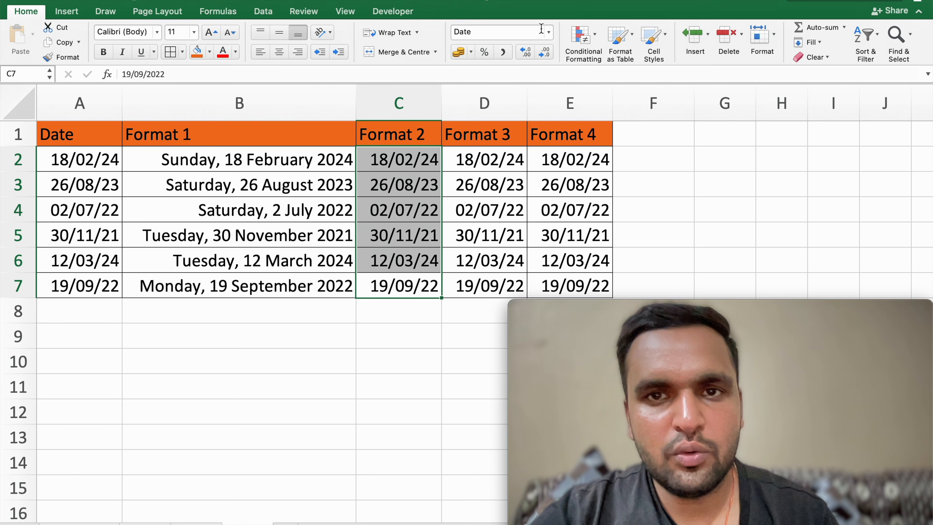
{"action": "left_click", "coordinate": [548, 33]}
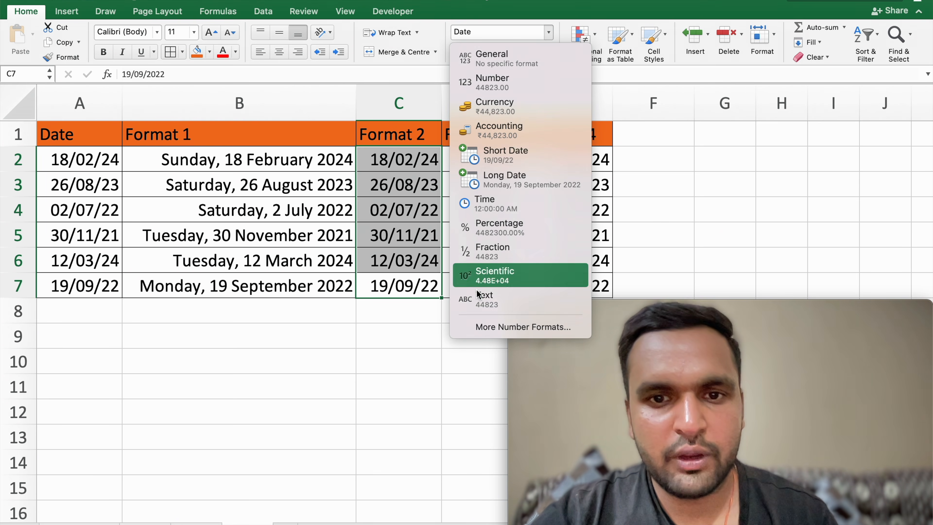
{"action": "left_click", "coordinate": [507, 332]}
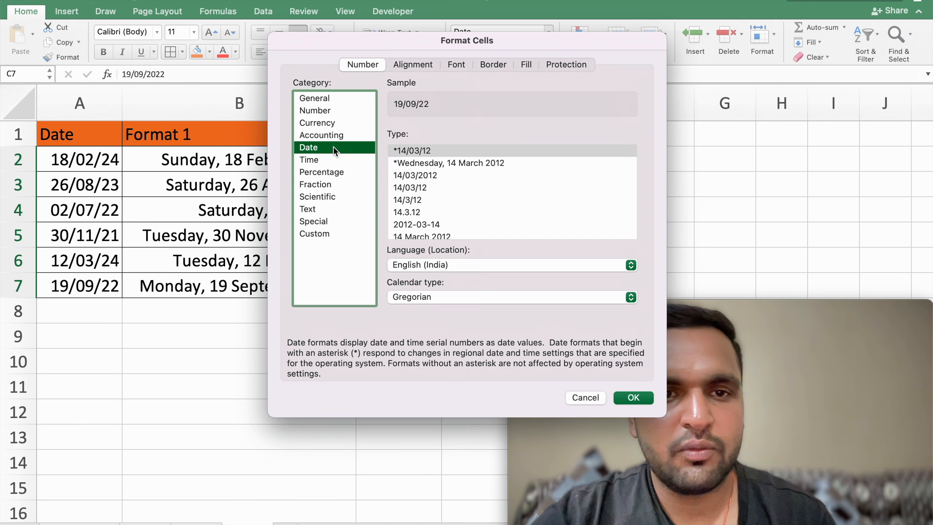
{"action": "left_click", "coordinate": [316, 234]}
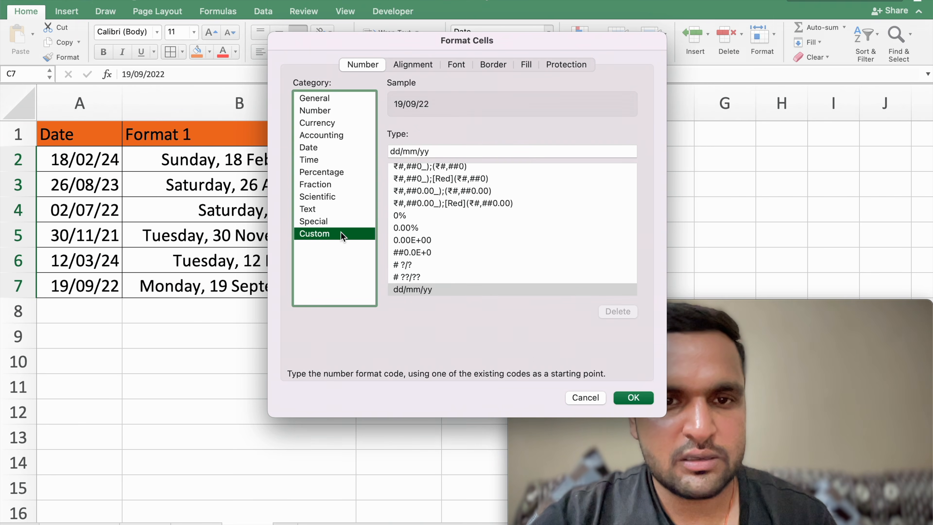
{"action": "scroll", "coordinate": [456, 250], "scroll_direction": "down", "scroll_amount": 10}
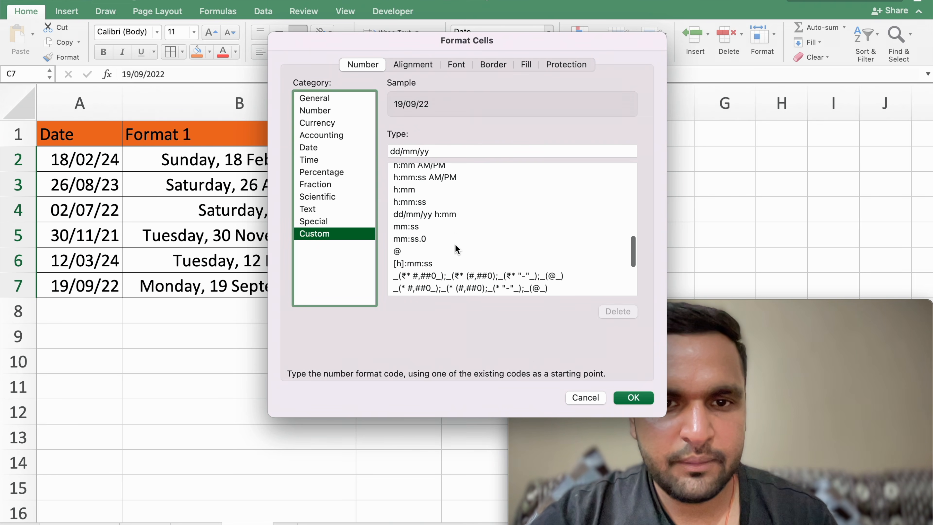
{"action": "scroll", "coordinate": [457, 250], "scroll_direction": "down", "scroll_amount": 5}
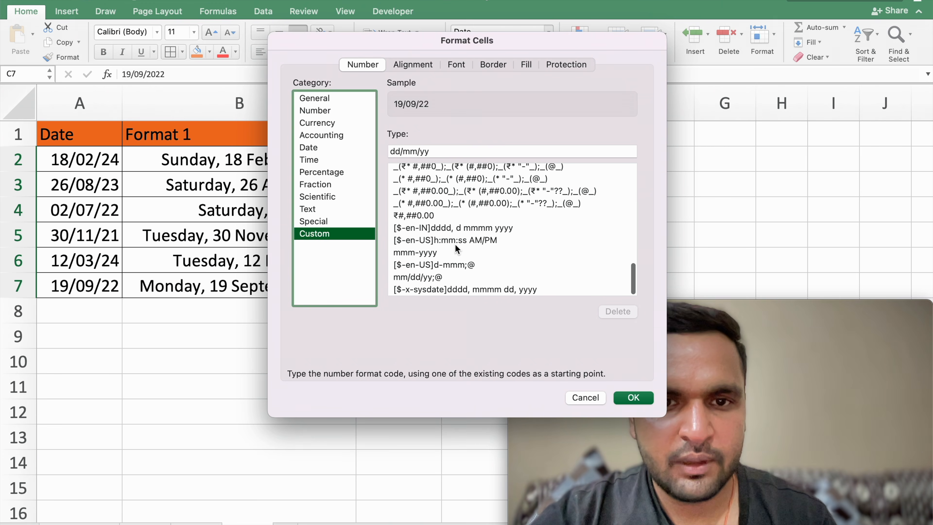
{"action": "left_click", "coordinate": [433, 253]}
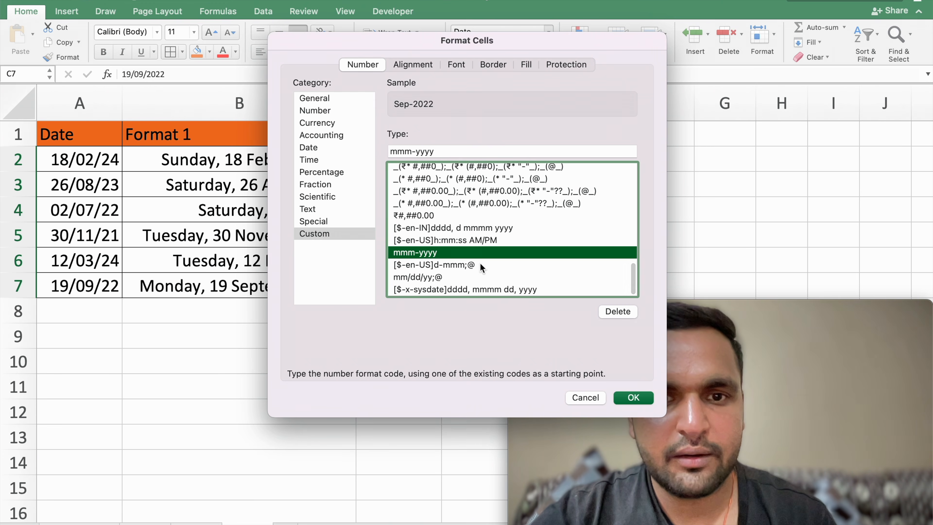
{"action": "left_click", "coordinate": [629, 398]}
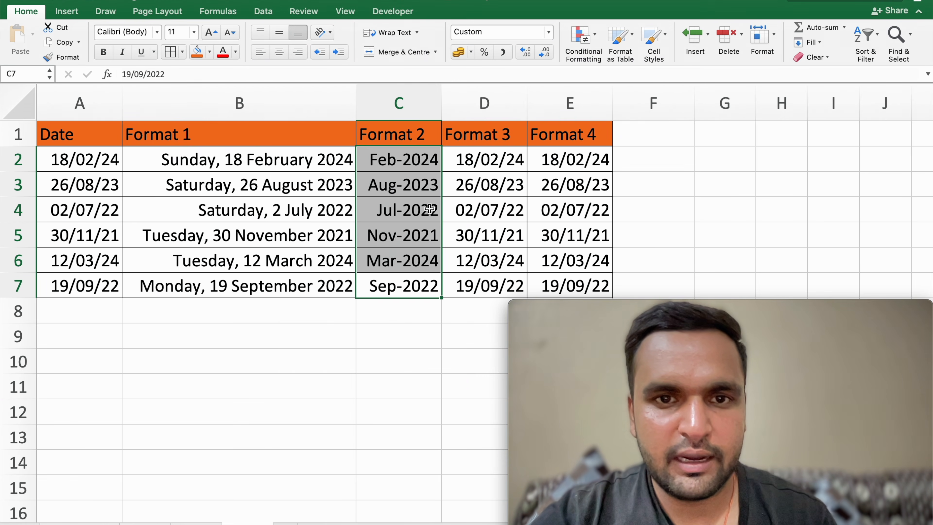
{"action": "mouse_move", "coordinate": [406, 286]}
{"action": "left_mouse_down"}
{"action": "mouse_move", "coordinate": [404, 158]}
{"action": "mouse_move", "coordinate": [417, 177]}
{"action": "left_mouse_up"}
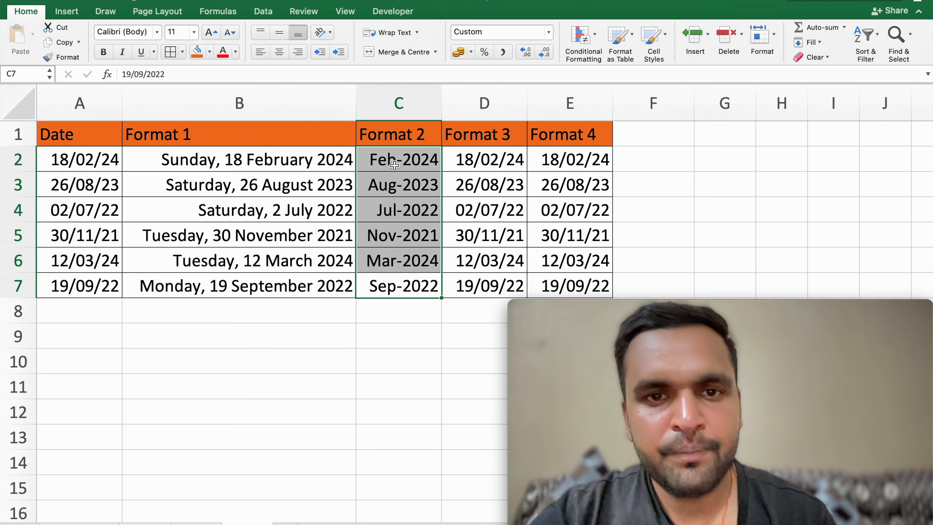
Step: Apply the date type 14/03/2012 to the Format 3 dates in D2:D7
{"action": "left_click_drag", "start_coordinate": [483, 162], "coordinate": [504, 288]}
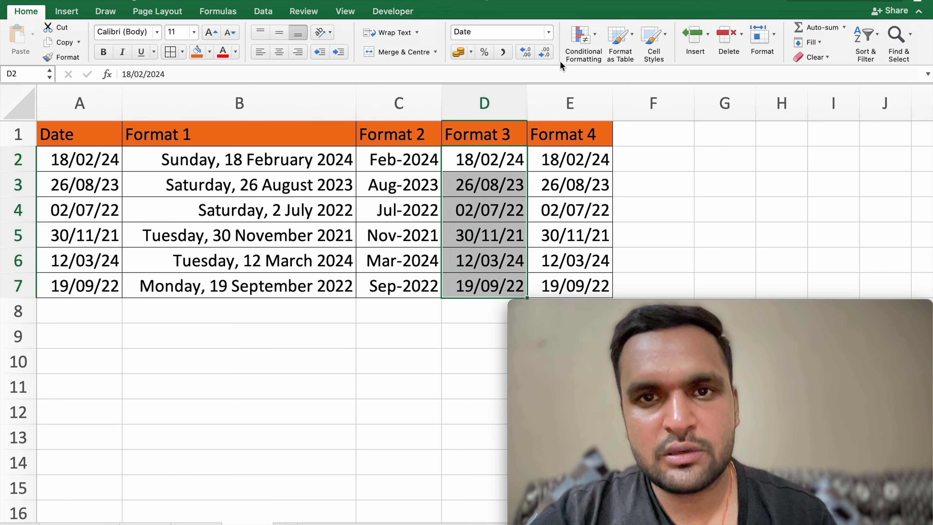
{"action": "left_click", "coordinate": [549, 33]}
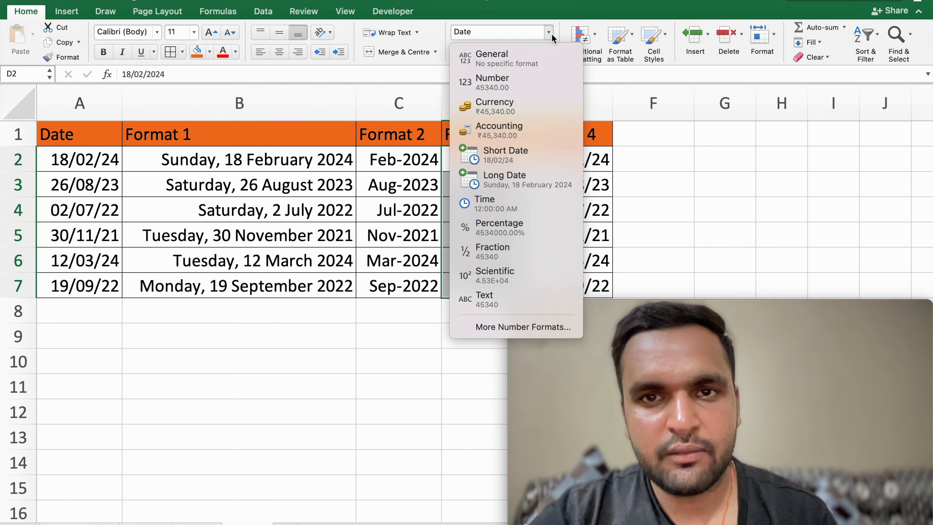
{"action": "left_click", "coordinate": [504, 332]}
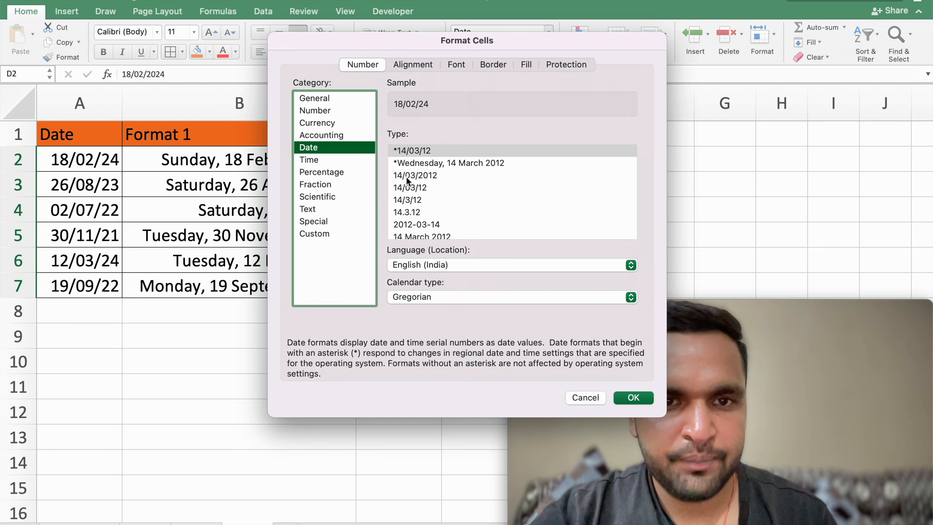
{"action": "left_click", "coordinate": [427, 177]}
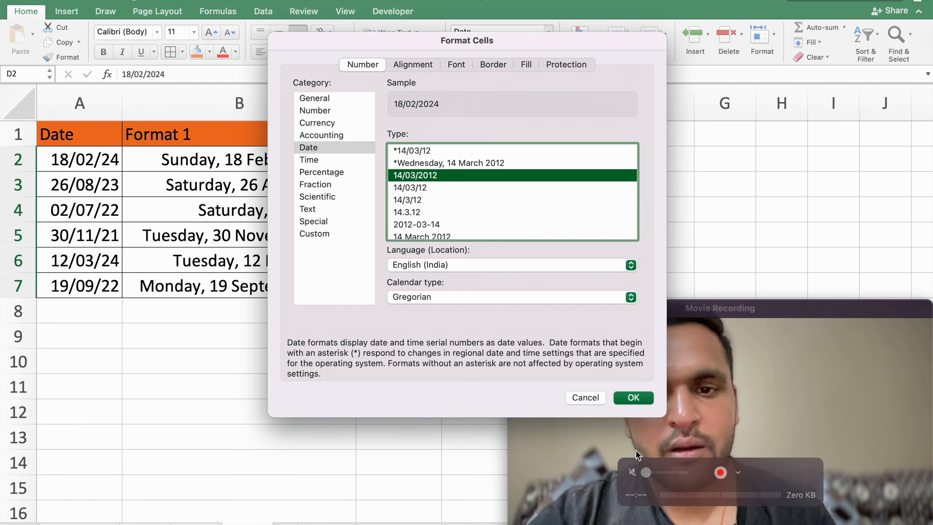
{"action": "left_click", "coordinate": [632, 398]}
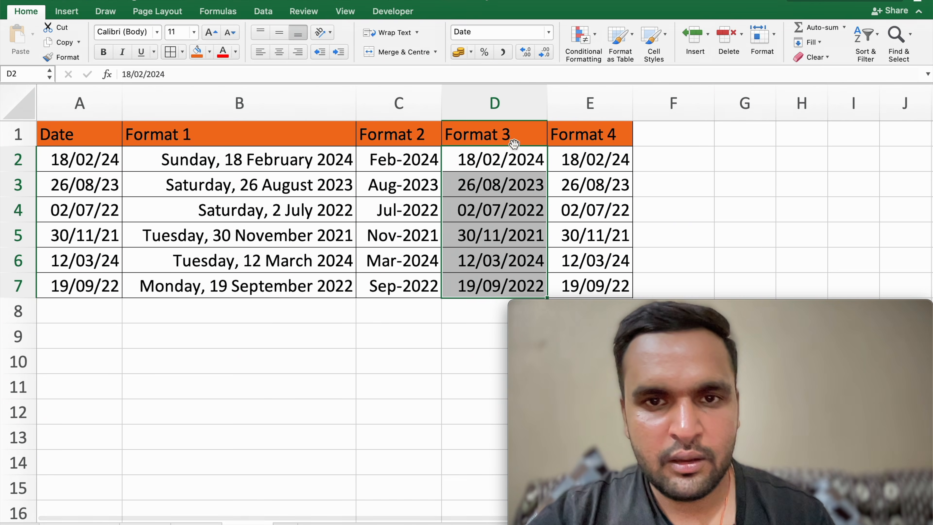
{"action": "left_click_drag", "start_coordinate": [505, 163], "coordinate": [515, 282]}
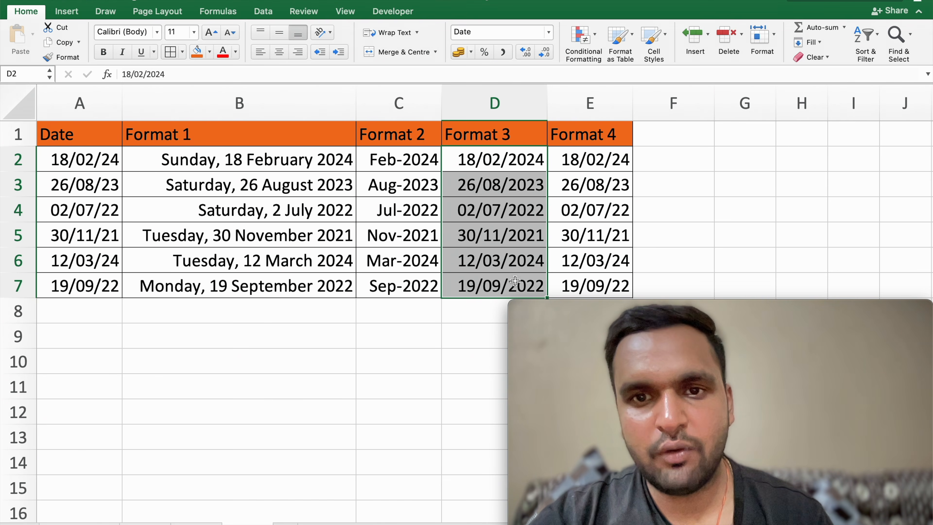
Step: Apply the date type 2012-03-14 to the Format 4 dates in E2:E7
{"action": "left_click_drag", "start_coordinate": [570, 158], "coordinate": [618, 290]}
{"action": "left_click", "coordinate": [549, 32]}
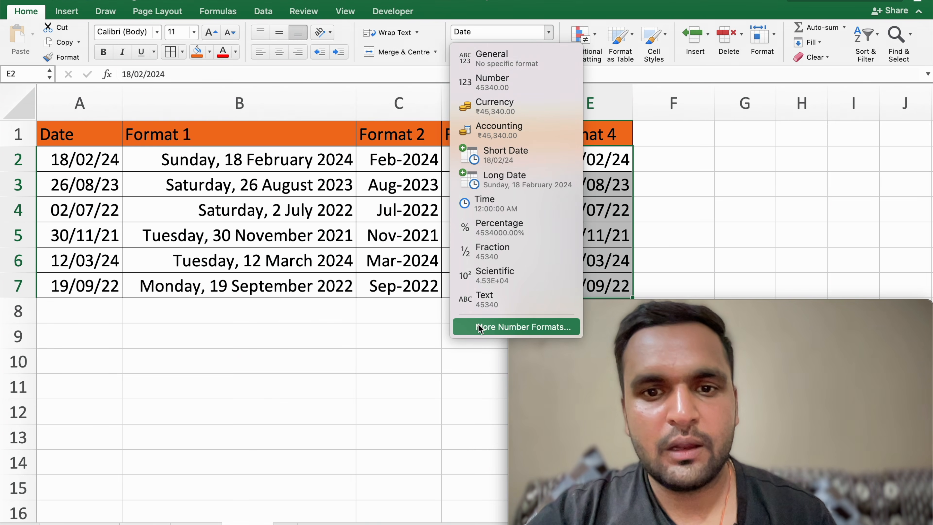
{"action": "left_click", "coordinate": [486, 327]}
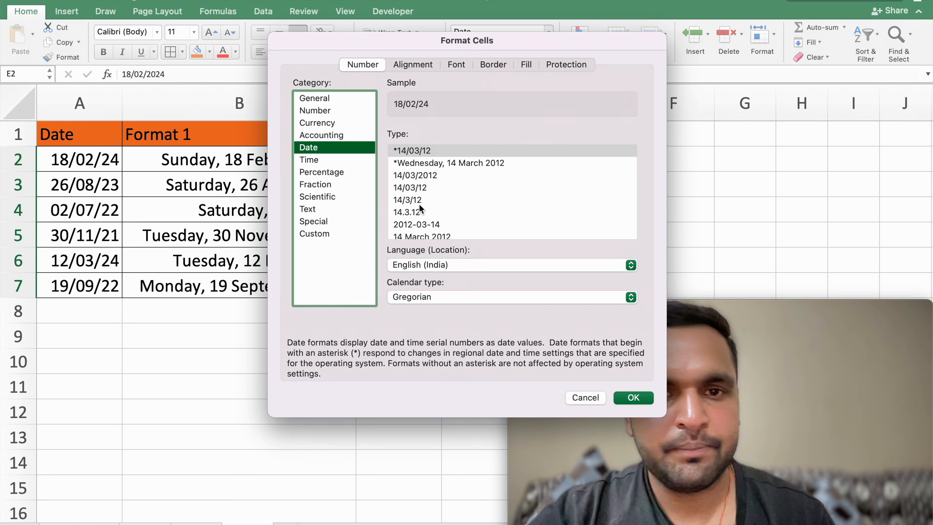
{"action": "scroll", "coordinate": [420, 208], "scroll_direction": "down", "scroll_amount": 2}
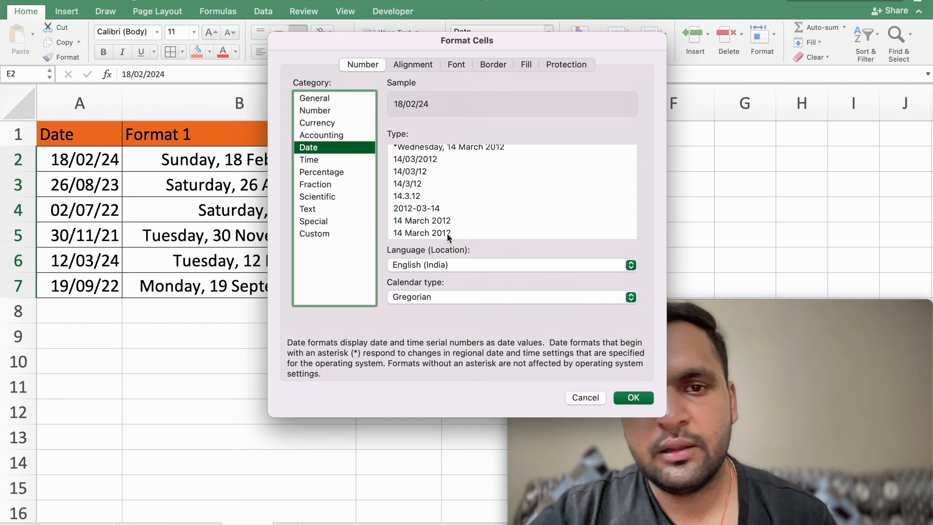
{"action": "left_click", "coordinate": [418, 209]}
{"action": "left_click", "coordinate": [633, 398]}
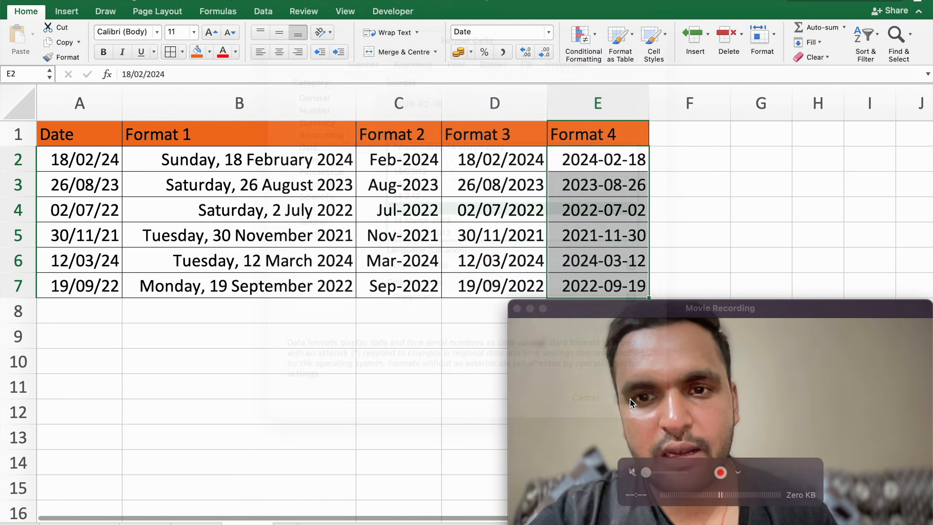
Step: Select the whole sheet and auto-fit all column widths to the reformatted dates, then clear the selection
{"action": "left_click", "coordinate": [19, 103]}
{"action": "left_click", "coordinate": [124, 106]}
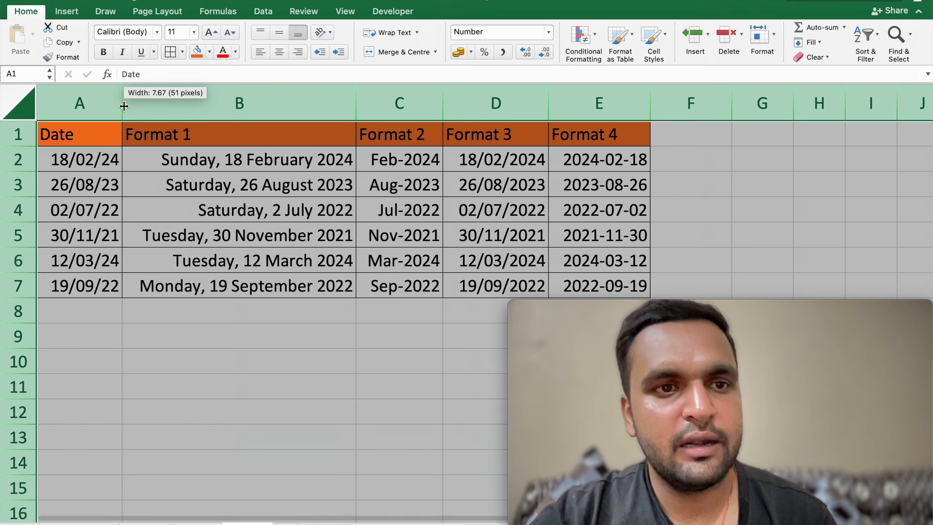
{"action": "left_click", "coordinate": [345, 305]}
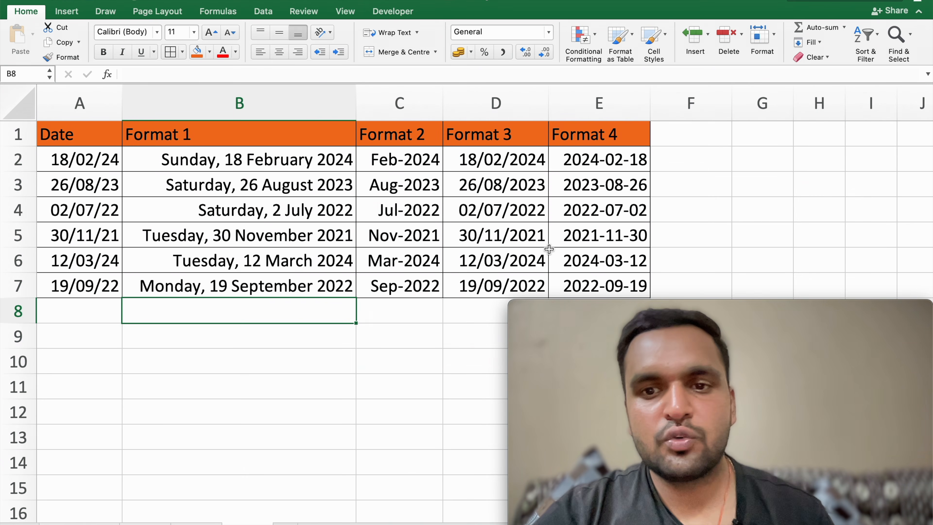